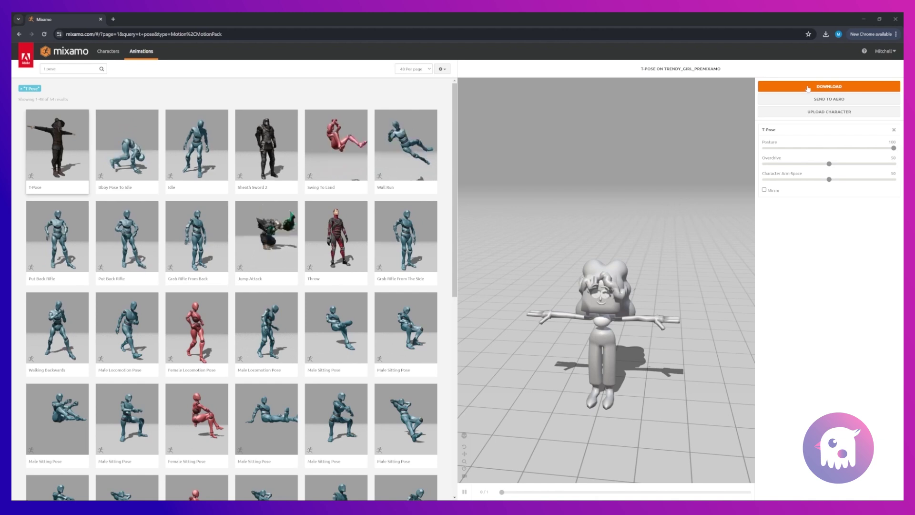
- Download the Mixamo T-Pose character file with the default download settings
{"action": "left_click", "coordinate": [807, 87]}
{"action": "left_click", "coordinate": [555, 166]}
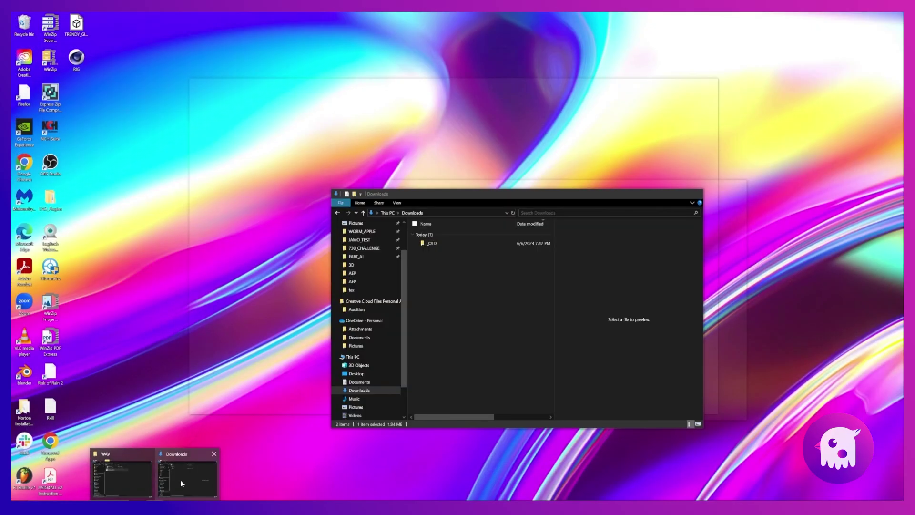
- Import the downloaded T-Pose FBX into the viewport, declining to reassign its takes
{"action": "left_click", "coordinate": [181, 479]}
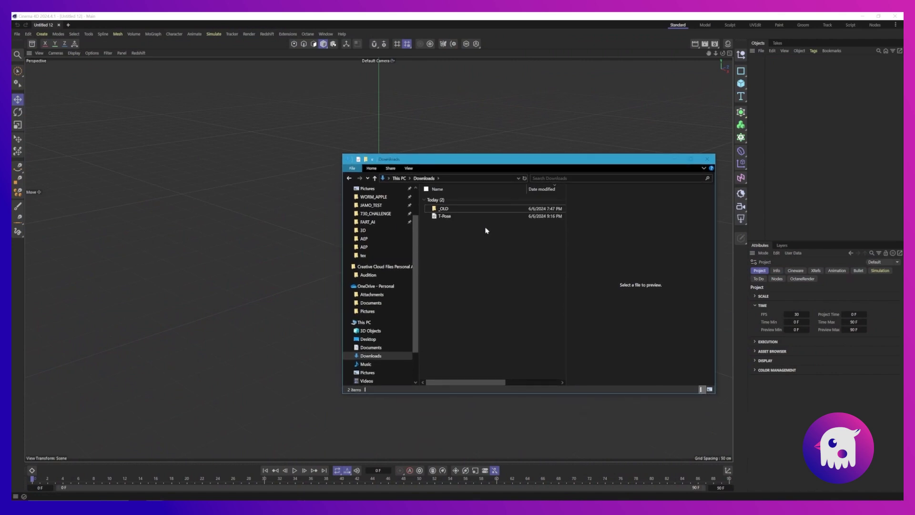
{"action": "left_click", "coordinate": [444, 216]}
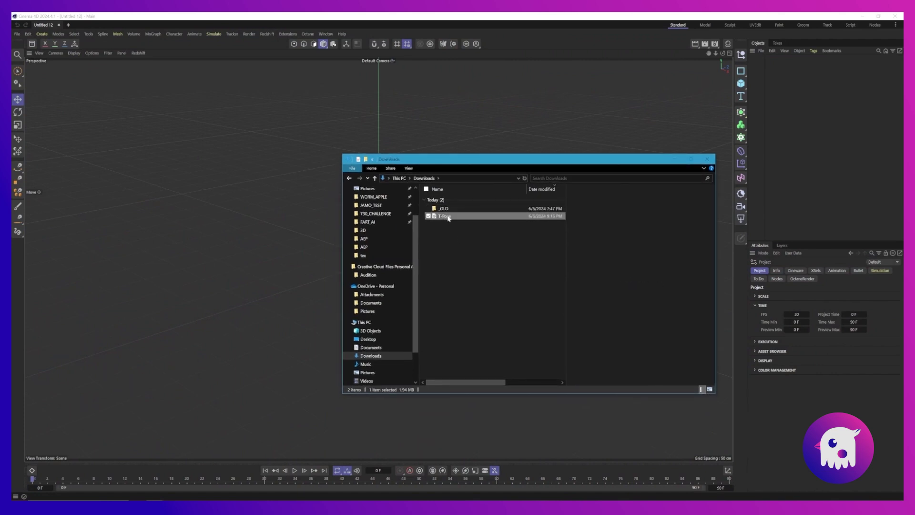
{"action": "left_click_drag", "start_coordinate": [448, 218], "coordinate": [245, 245]}
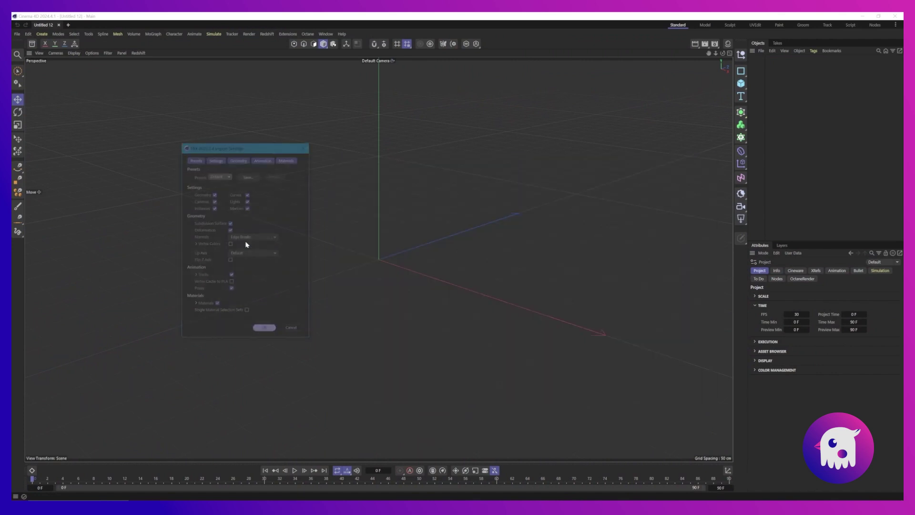
{"action": "left_click", "coordinate": [263, 330]}
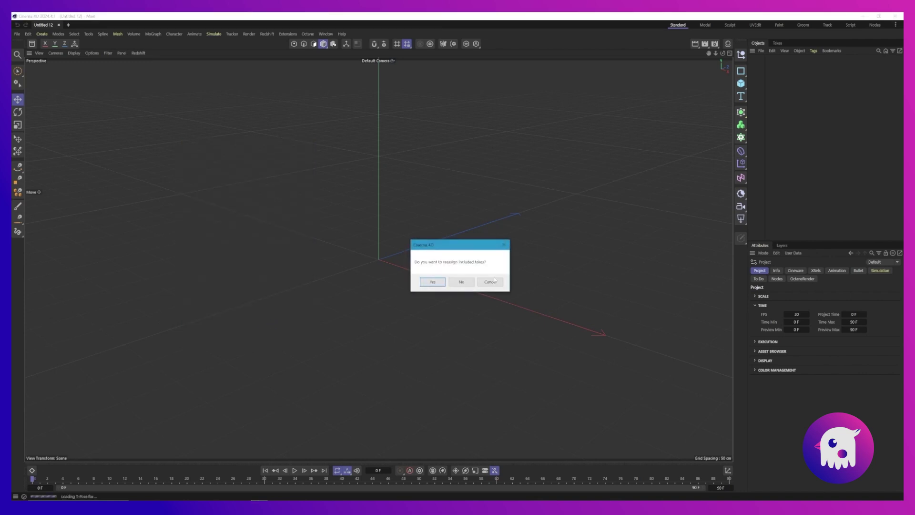
{"action": "left_click", "coordinate": [456, 282]}
- Delete the imported CINEMA_4D_Editor camera and face the character
{"action": "left_click", "coordinate": [777, 59]}
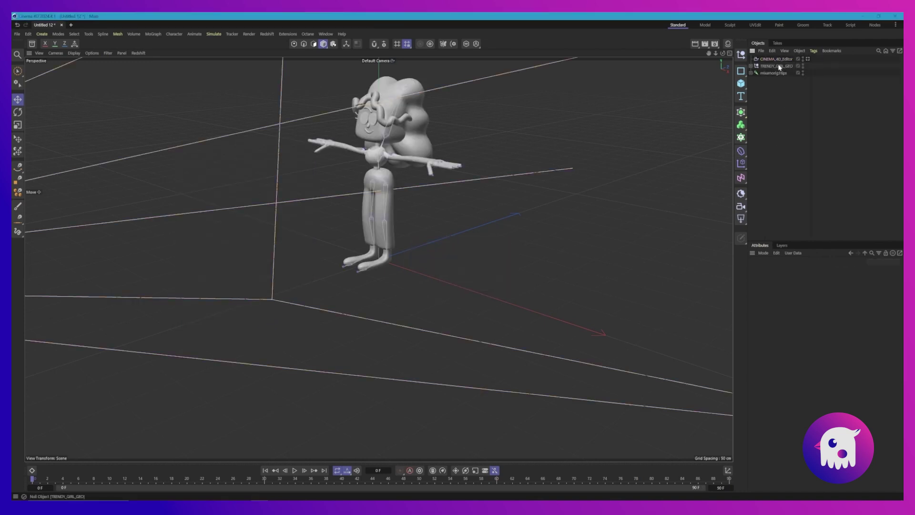
{"action": "key", "text": "Delete"}
{"action": "left_click_drag", "start_coordinate": [410, 198], "coordinate": [449, 204], "text": "alt"}
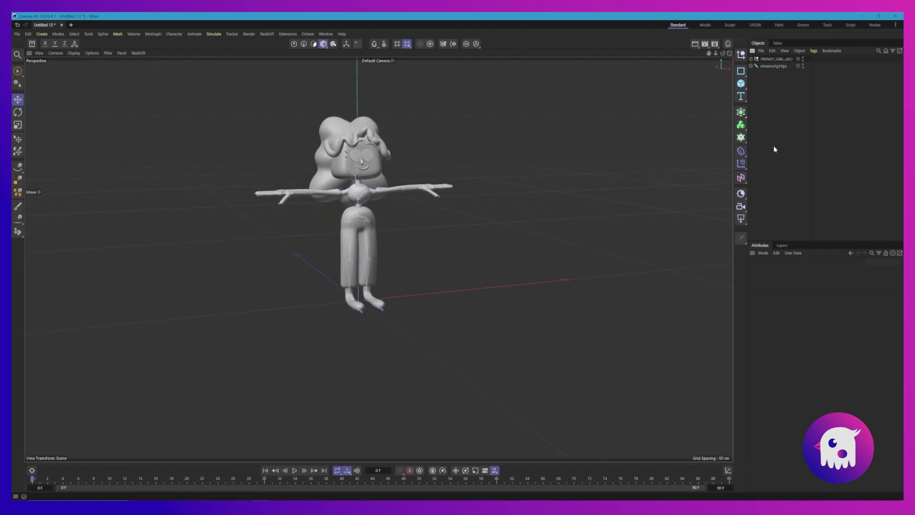
- Select mixamorig:Hips and unfold it to show Spine, LeftUpLeg and RightUpLeg
{"action": "left_click", "coordinate": [773, 67]}
{"action": "left_click", "coordinate": [753, 66]}
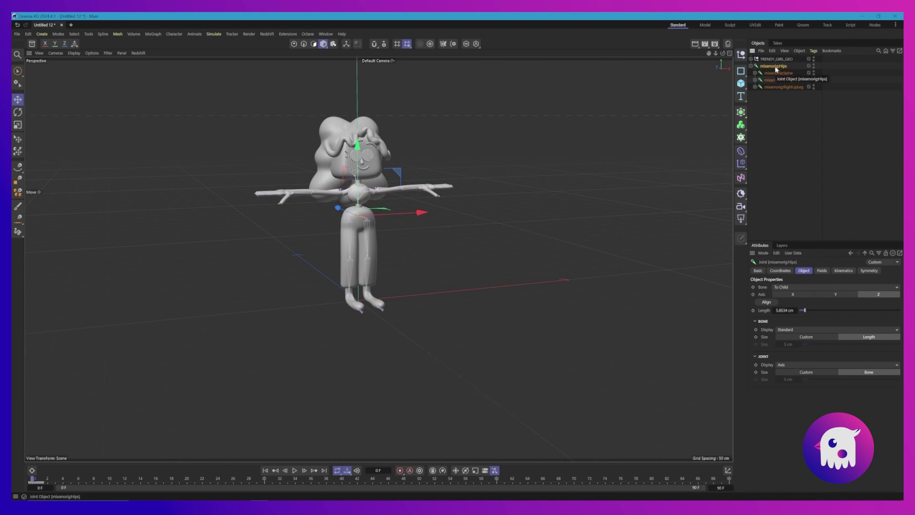
- Select every joint under Hips and start the Naming Tool, ready to edit its Replace fields
{"action": "right_click", "coordinate": [775, 69]}
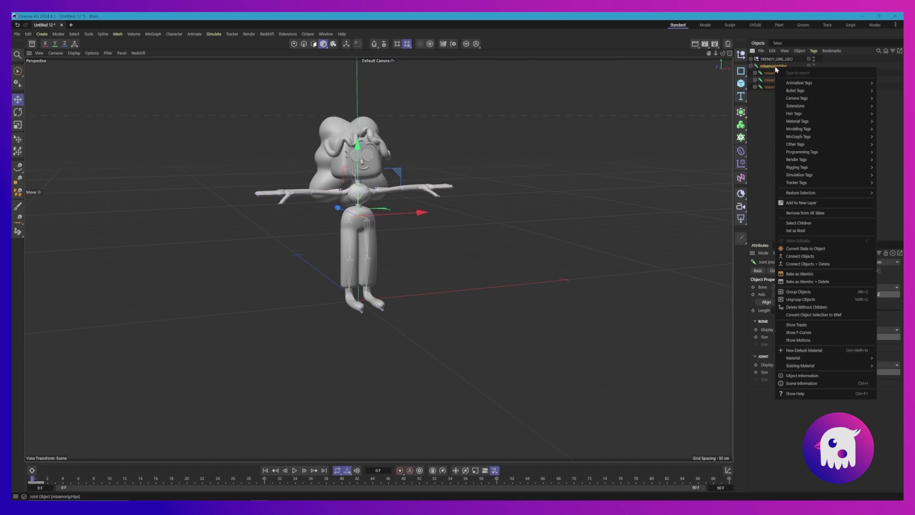
{"action": "left_click", "coordinate": [798, 222]}
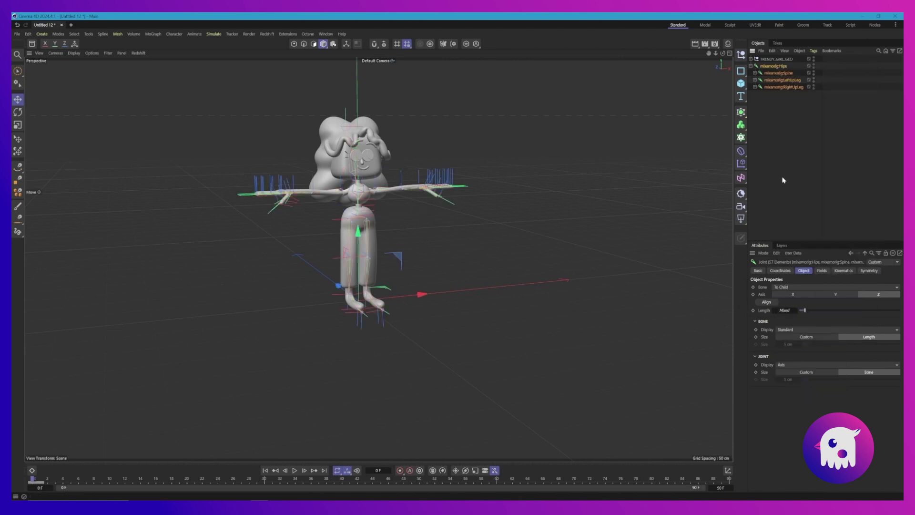
{"action": "key", "text": "shift+c"}
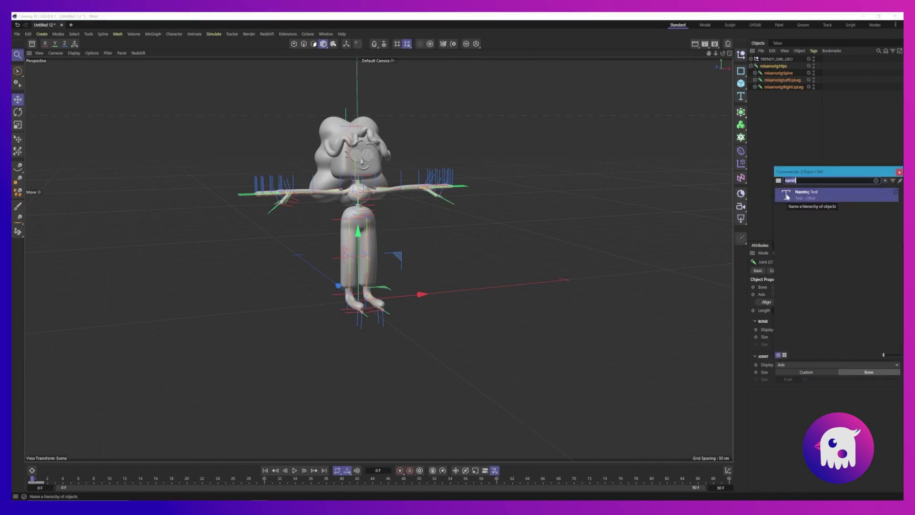
{"action": "left_click", "coordinate": [786, 196]}
{"action": "left_click", "coordinate": [786, 196]}
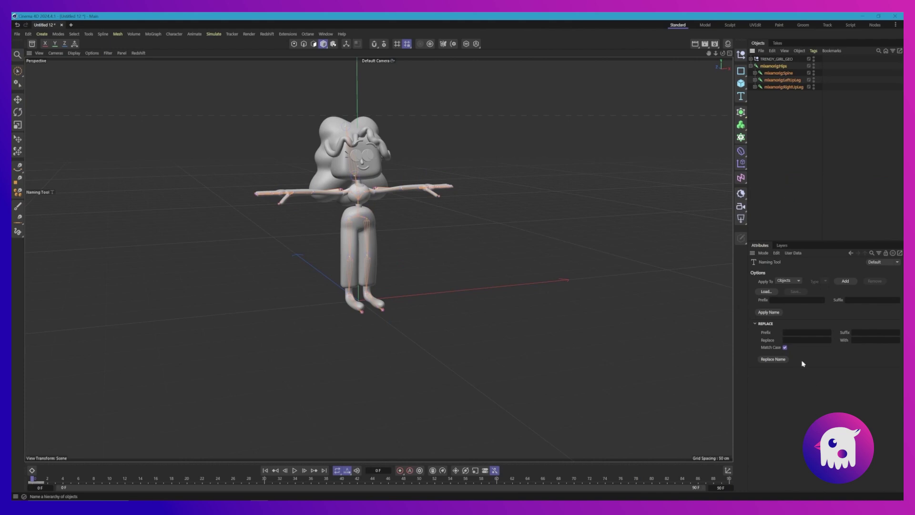
{"action": "left_click", "coordinate": [807, 339]}
- Replace ':' with '_' in all joint names, e.g. mixamorig_RightUpLeg
{"action": "left_click", "coordinate": [876, 340]}
{"action": "type", "text": "_"}
{"action": "left_click", "coordinate": [773, 359]}
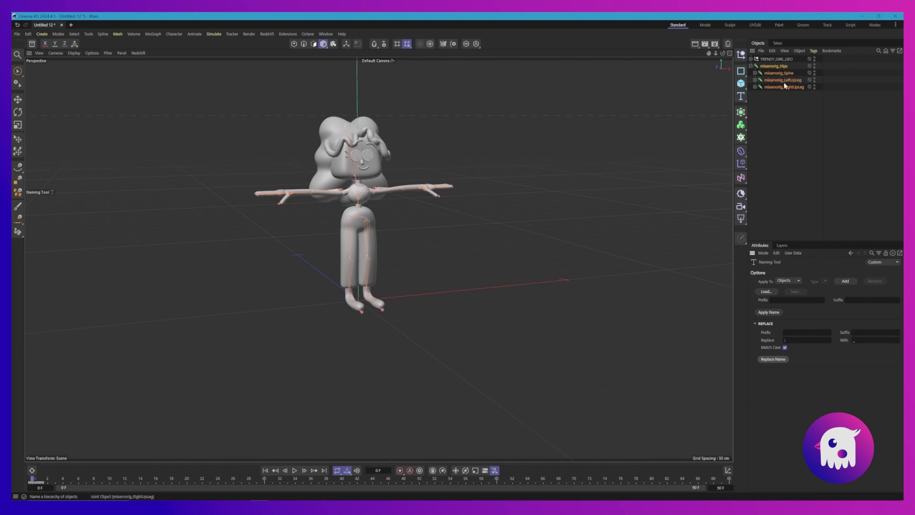
{"action": "left_click", "coordinate": [755, 87]}
{"action": "left_click", "coordinate": [755, 87]}
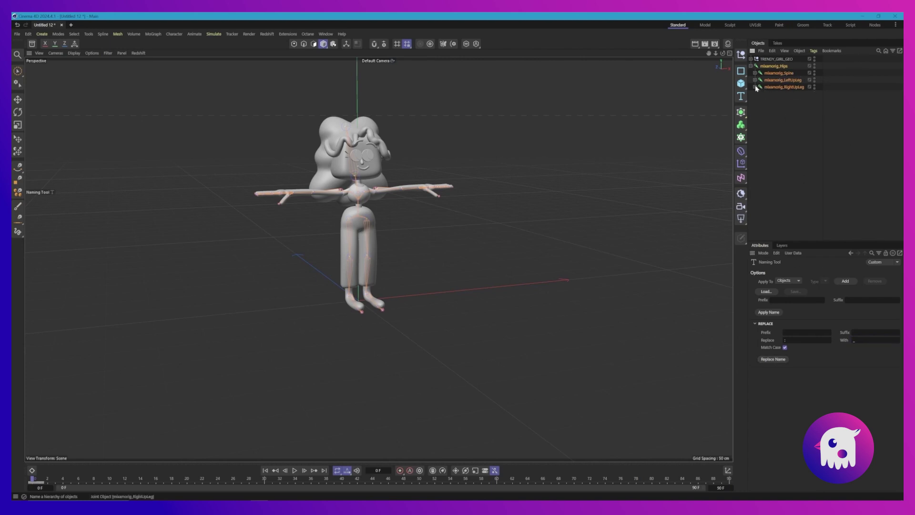
- Replace '_' back with ':' to restore the mixamorig: joint names
{"action": "left_click", "coordinate": [790, 340]}
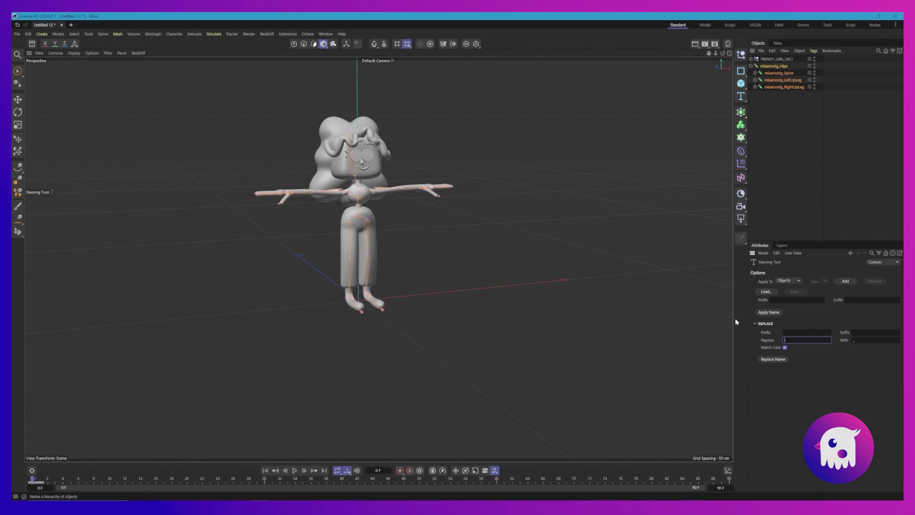
{"action": "left_click", "coordinate": [862, 340]}
{"action": "type", "text": ":"}
{"action": "left_click", "coordinate": [772, 359]}
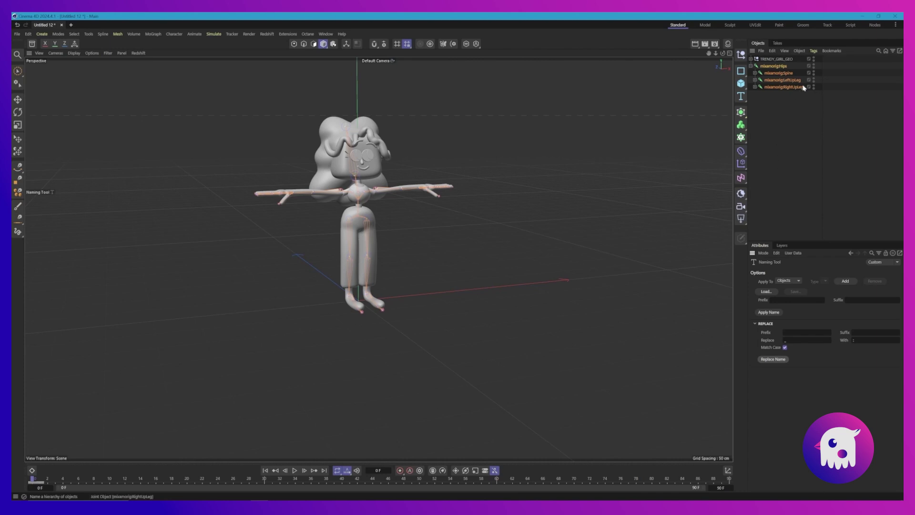
- Unfold all objects, filter to Polygon objects only, and reset bind pose on every Weight tag
{"action": "left_click", "coordinate": [784, 50]}
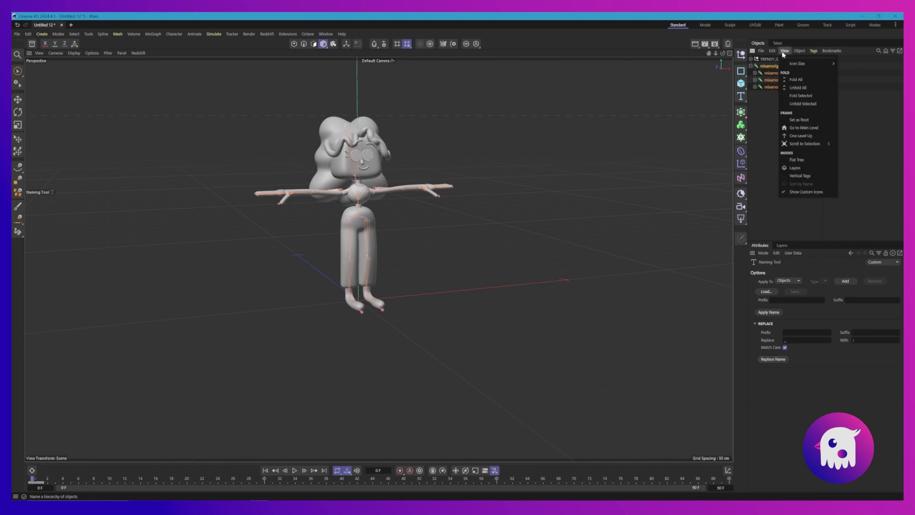
{"action": "left_click", "coordinate": [805, 88]}
{"action": "left_click", "coordinate": [893, 51]}
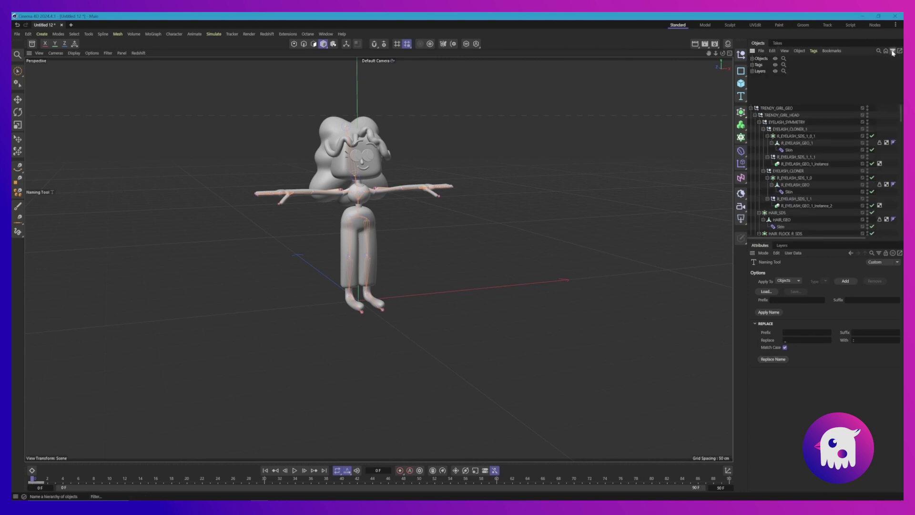
{"action": "left_click", "coordinate": [752, 59]}
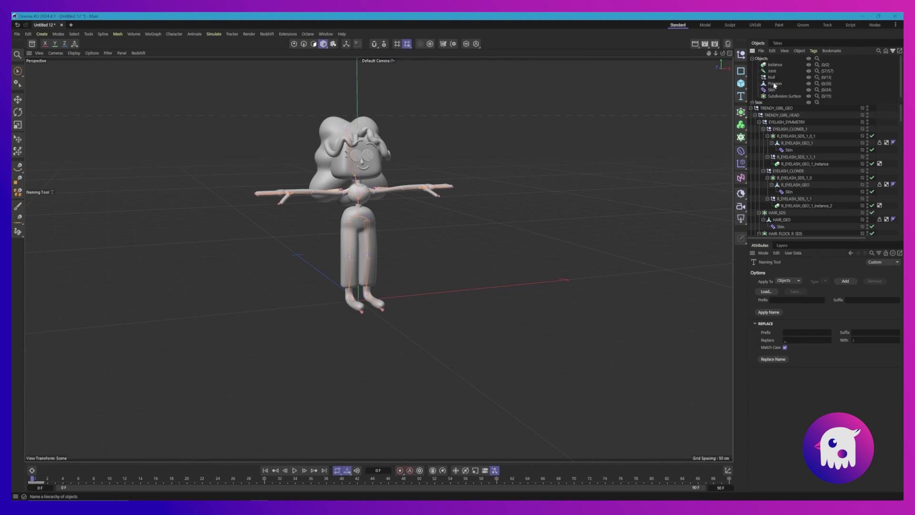
{"action": "left_click", "coordinate": [808, 85], "text": "ctrl"}
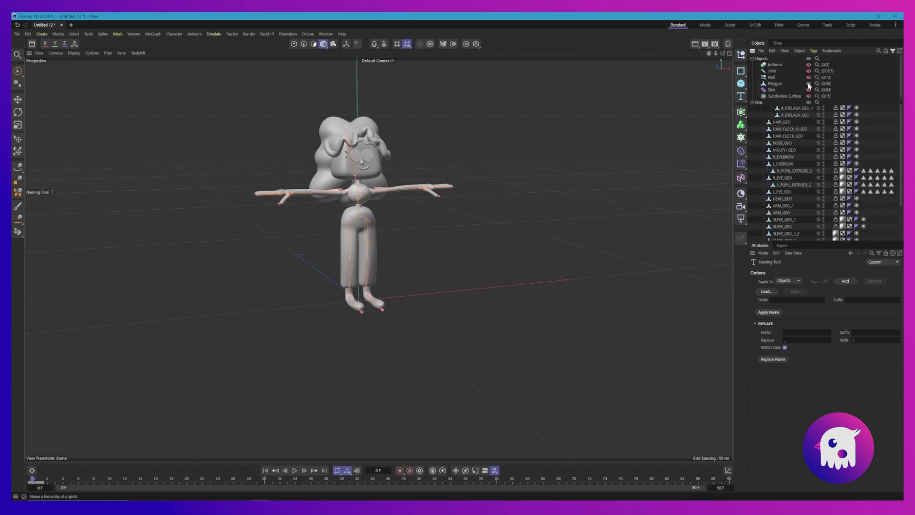
{"action": "left_click", "coordinate": [898, 51]}
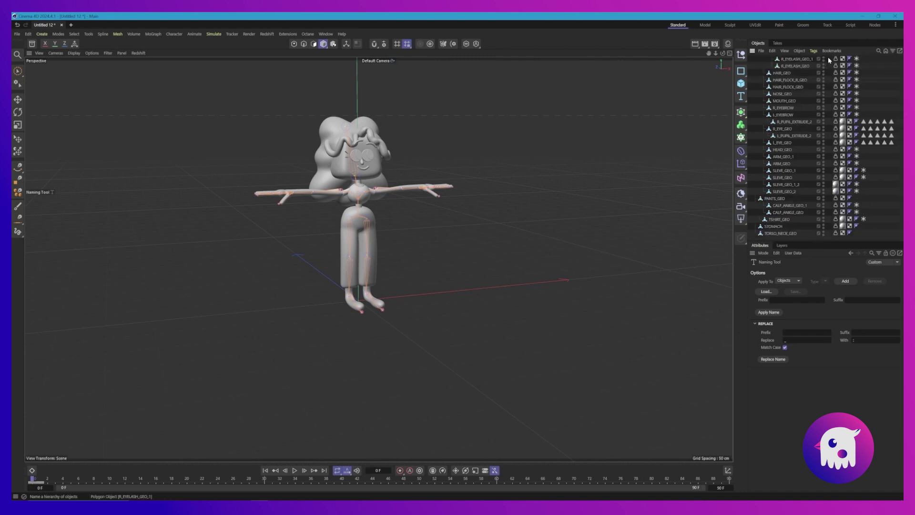
{"action": "left_click_drag", "start_coordinate": [827, 56], "coordinate": [838, 234]}
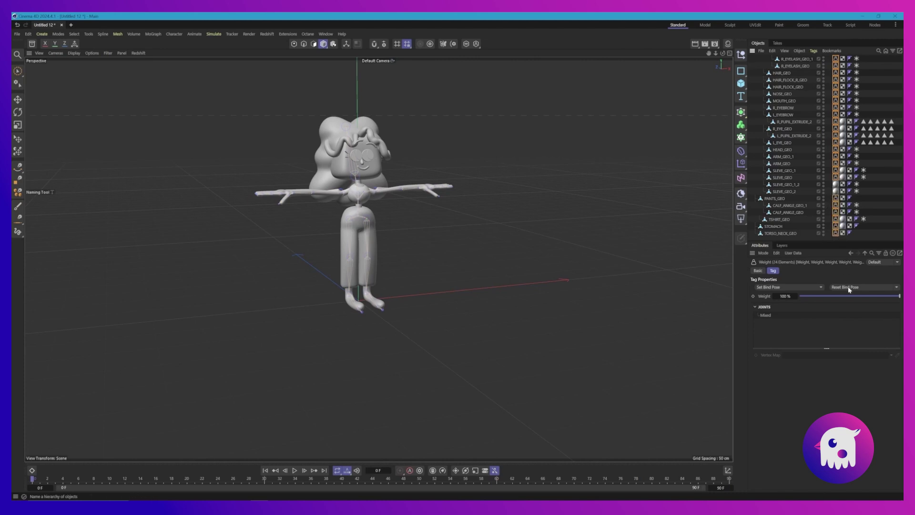
{"action": "left_click", "coordinate": [848, 288]}
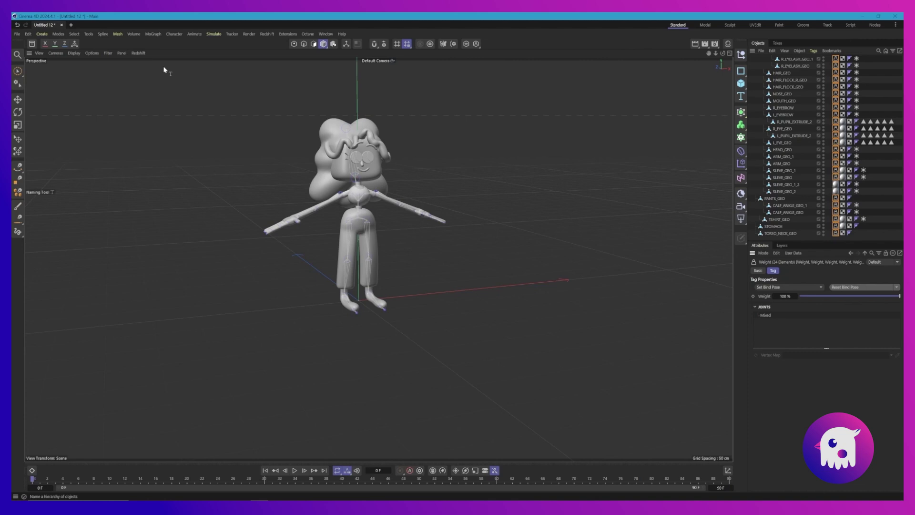
- Add a Character object and switch its template from Advanced Biped to Mixamo Control Rig
{"action": "left_click", "coordinate": [174, 35]}
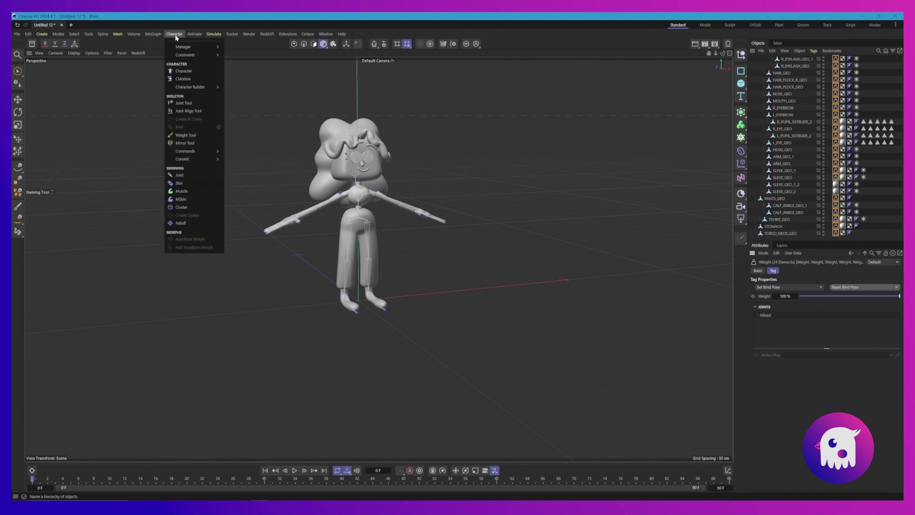
{"action": "left_click", "coordinate": [183, 74]}
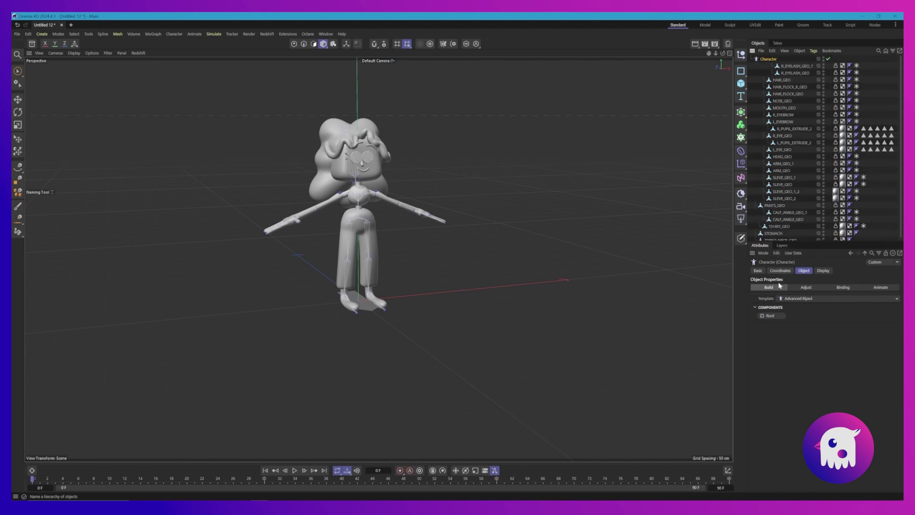
{"action": "left_click", "coordinate": [792, 300]}
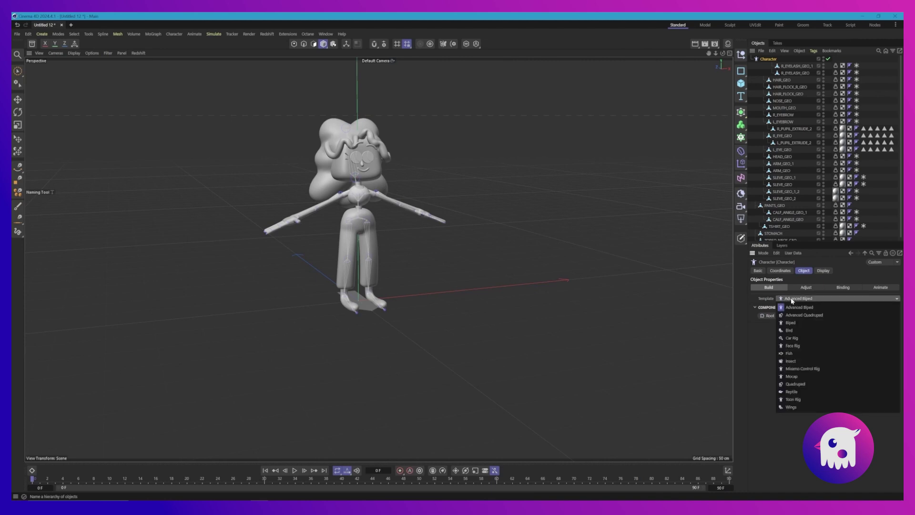
{"action": "left_click", "coordinate": [809, 369]}
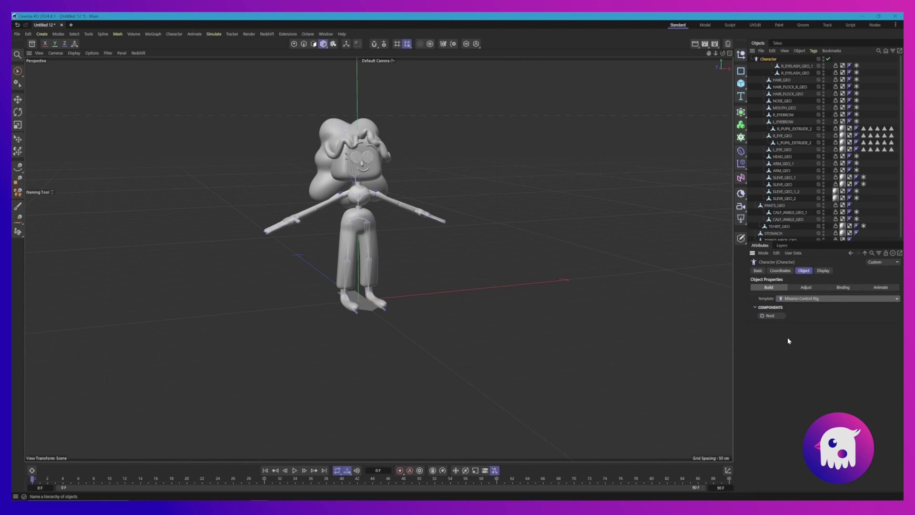
- Add Root, Pelvis, Mixamo arms with hands, and Mixamo legs under the Pelvis
{"action": "left_click", "coordinate": [769, 316]}
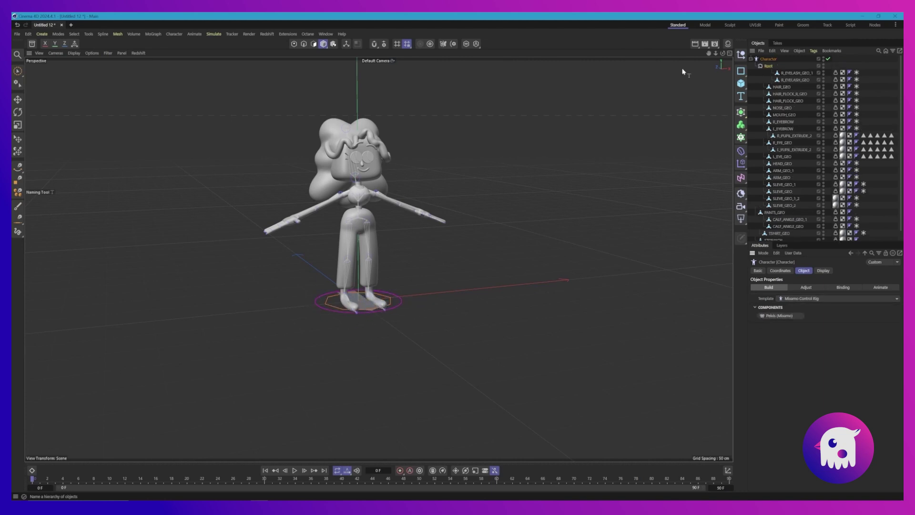
{"action": "left_click", "coordinate": [782, 316]}
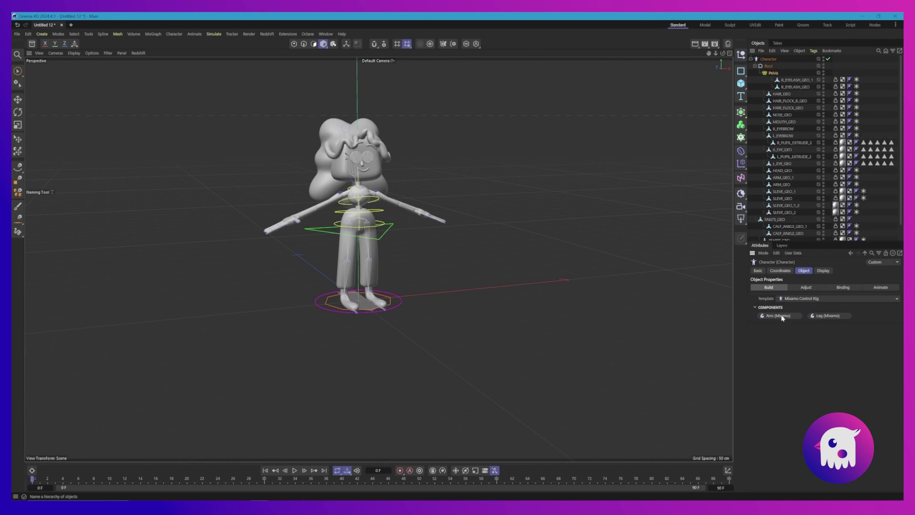
{"action": "left_click", "coordinate": [779, 316]}
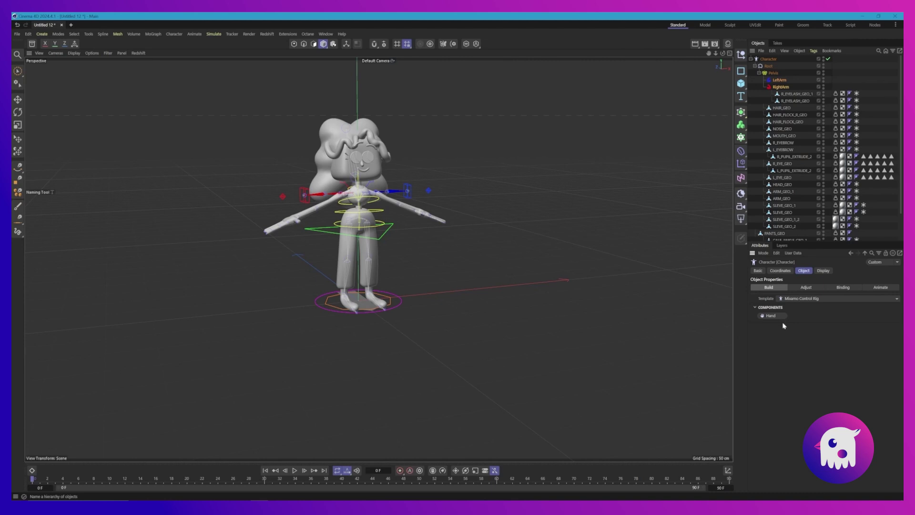
{"action": "left_click", "coordinate": [776, 316]}
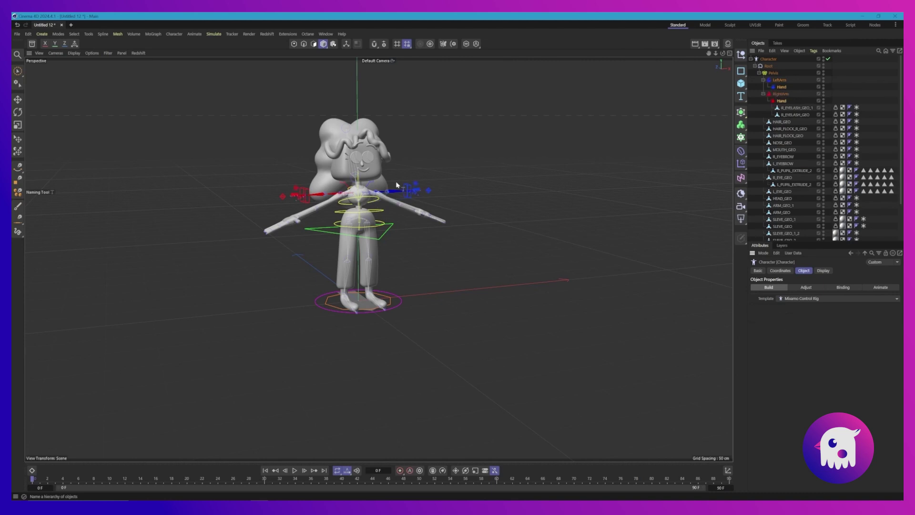
{"action": "left_click", "coordinate": [773, 75]}
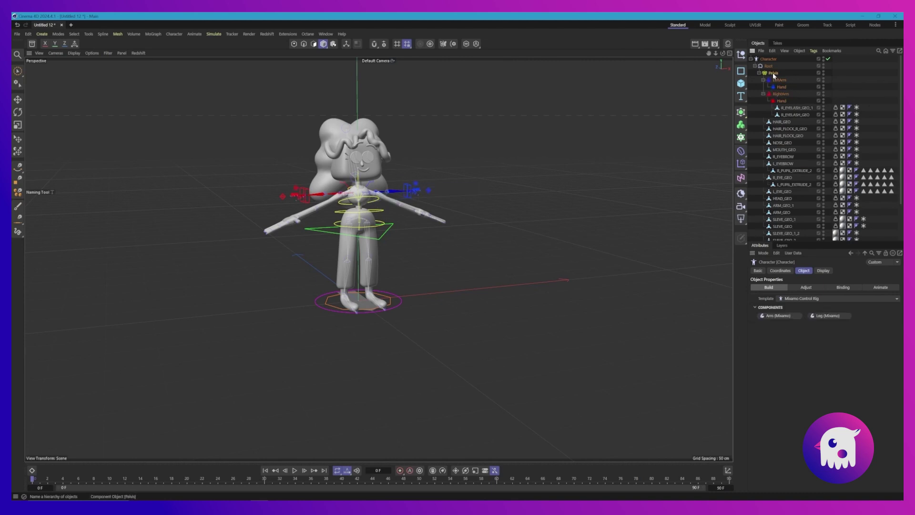
{"action": "left_click", "coordinate": [822, 316]}
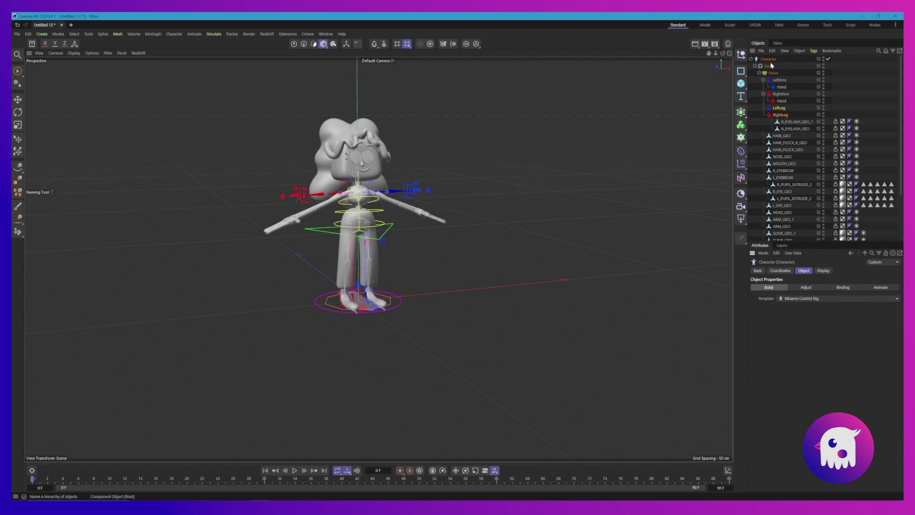
{"action": "left_click_drag", "start_coordinate": [769, 66], "coordinate": [769, 314]}
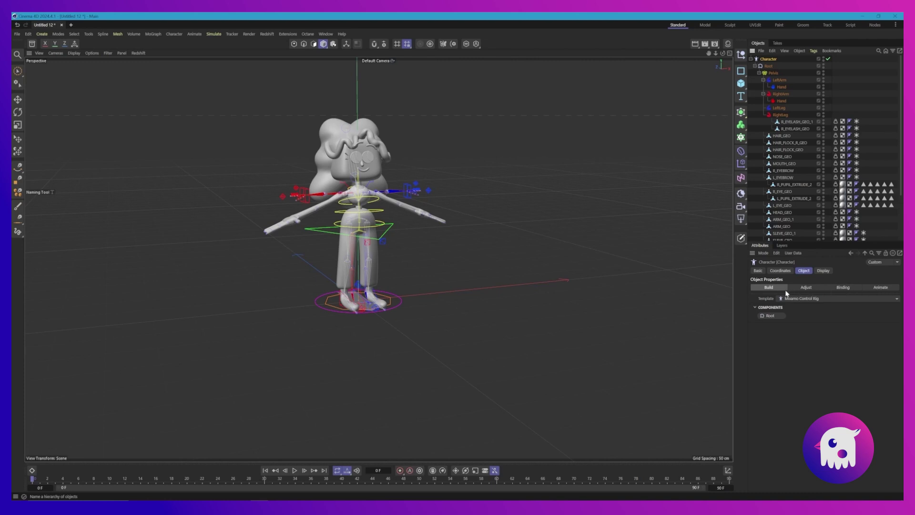
- Switch the Character rig from Adjust mode into Animate mode
{"action": "left_click", "coordinate": [810, 288]}
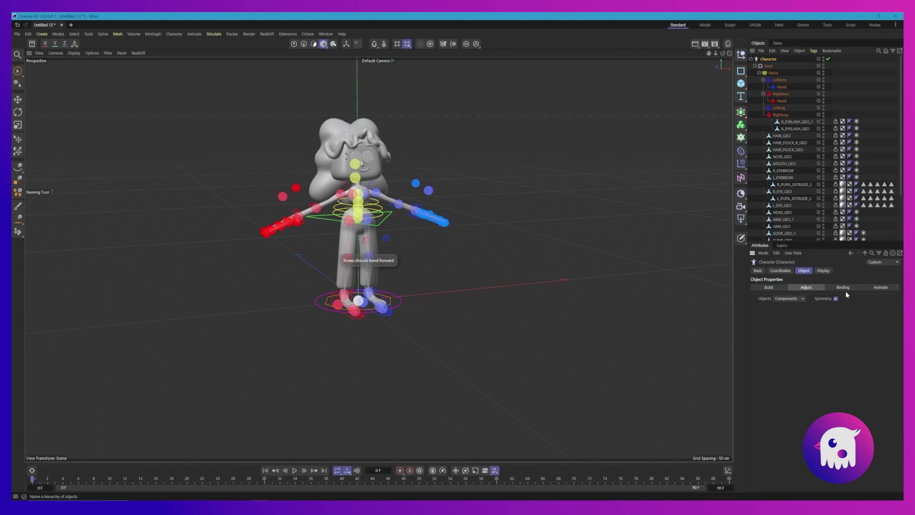
{"action": "left_click", "coordinate": [882, 288]}
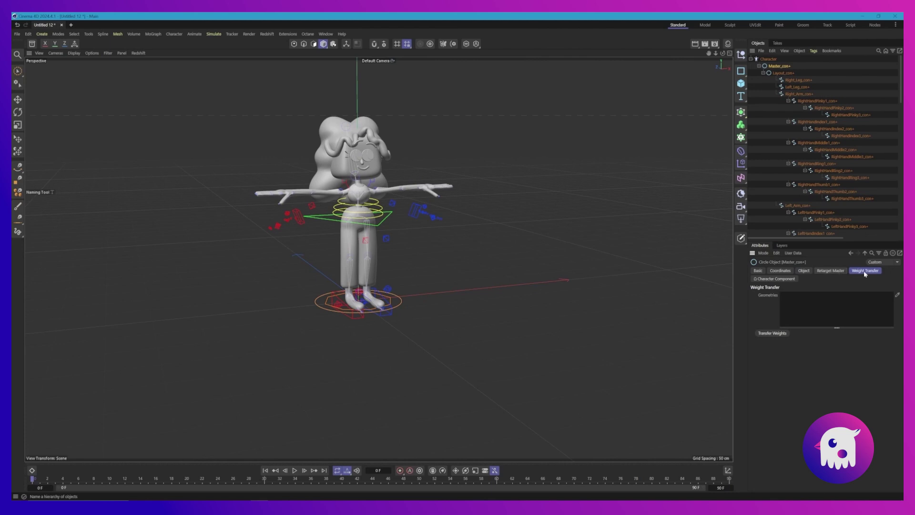
- Add meshes R_EYELASH_GEO_1 through TORSO_NECK_GEO to Master_con+ Geometries and transfer weights
{"action": "left_click", "coordinate": [886, 253]}
{"action": "left_click", "coordinate": [759, 66]}
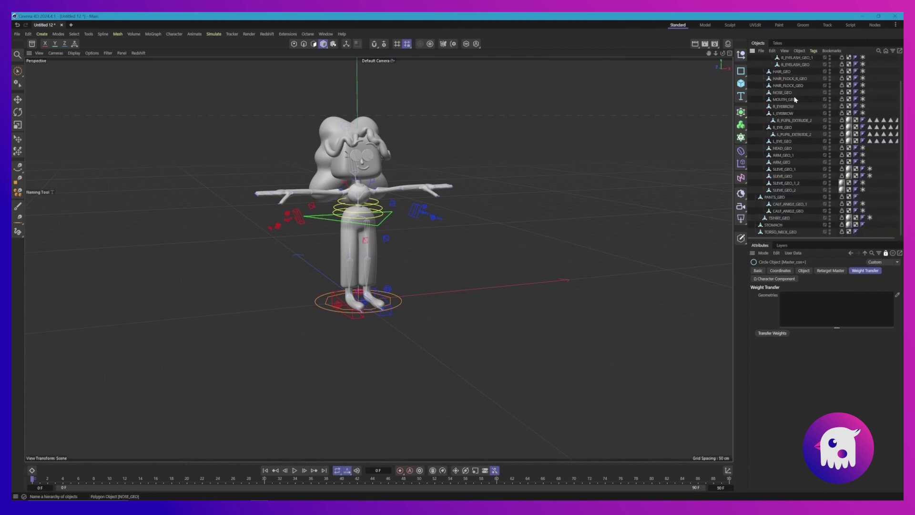
{"action": "left_click", "coordinate": [794, 87]}
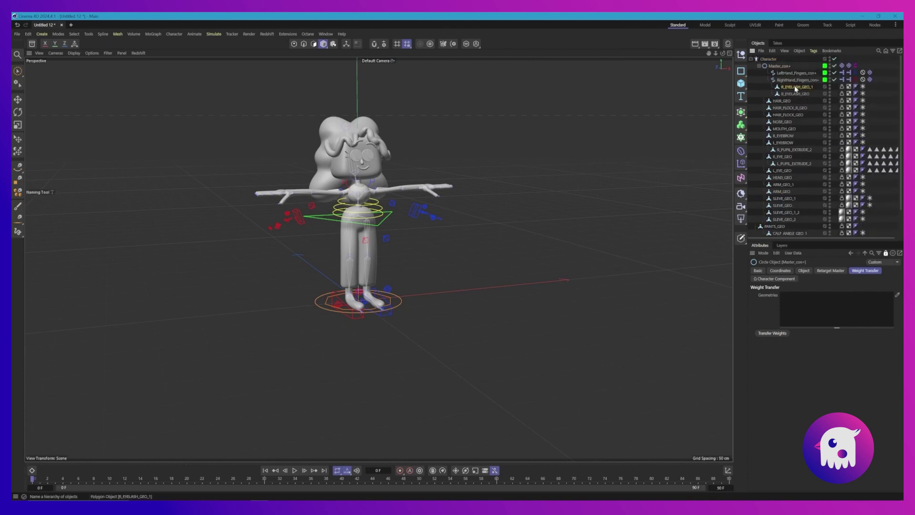
{"action": "scroll", "coordinate": [788, 169], "scroll_direction": "down", "scroll_amount": 2}
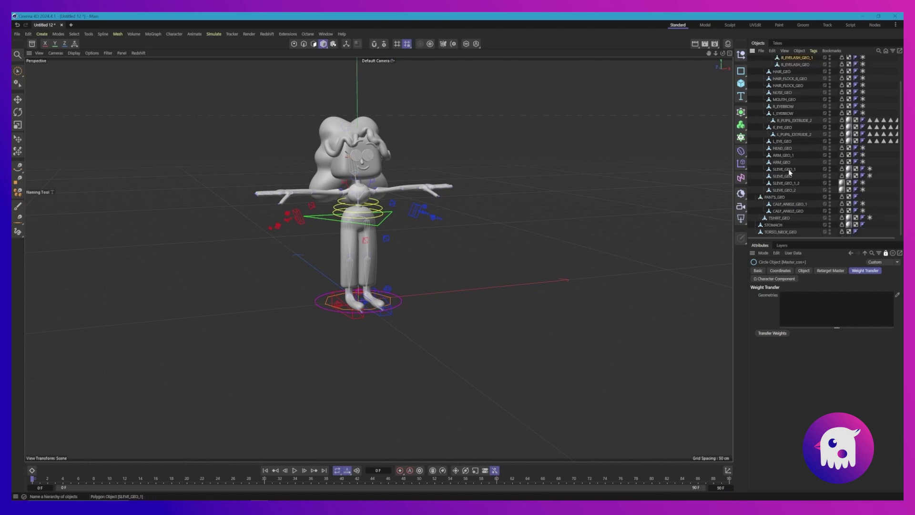
{"action": "left_click", "coordinate": [773, 231], "text": "shift"}
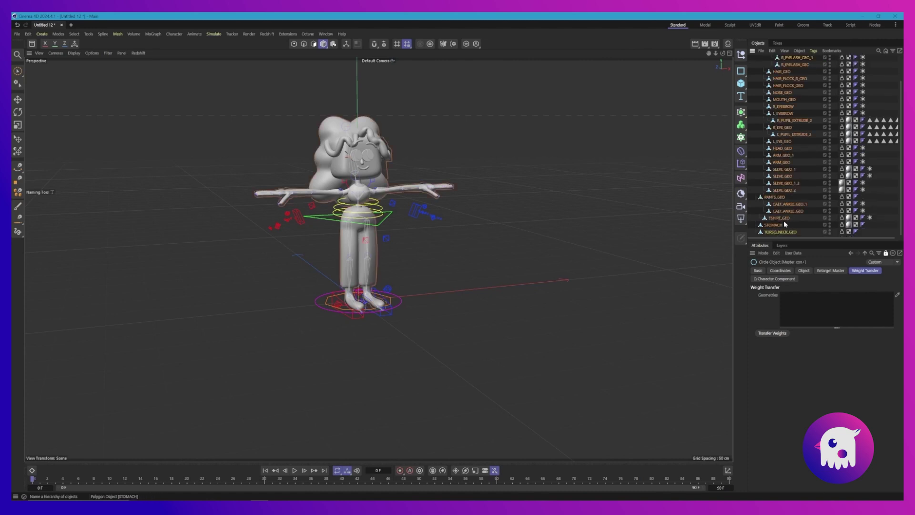
{"action": "left_click_drag", "start_coordinate": [782, 218], "coordinate": [810, 315]}
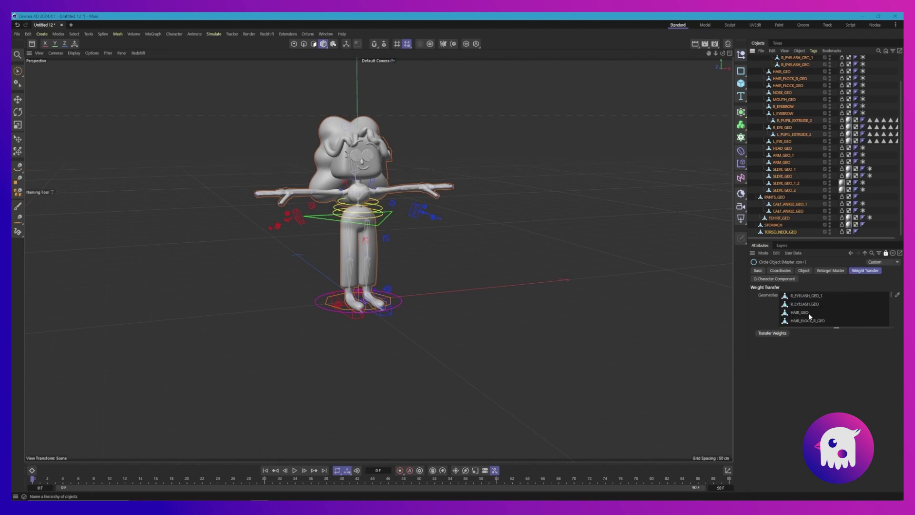
{"action": "left_click", "coordinate": [766, 335]}
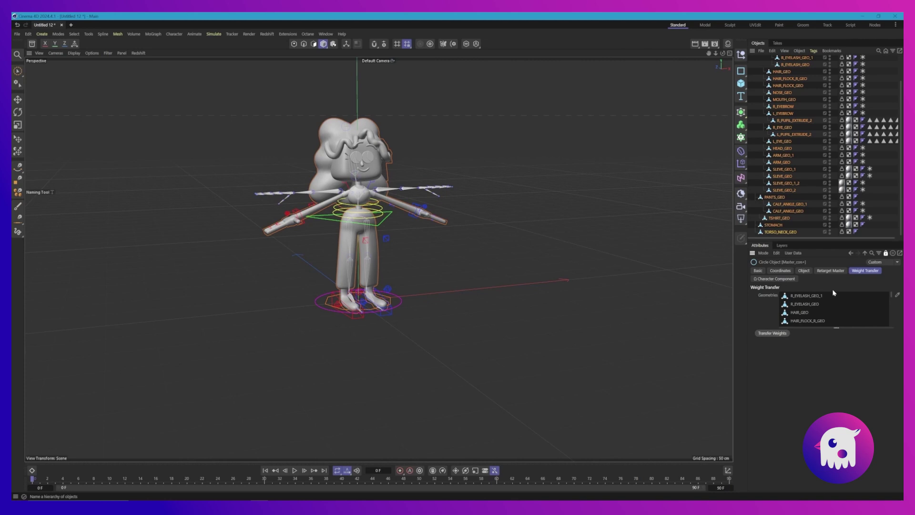
- Unlock the Attributes panel and hide polygon objects using the object list's type filter
{"action": "left_click", "coordinate": [885, 253]}
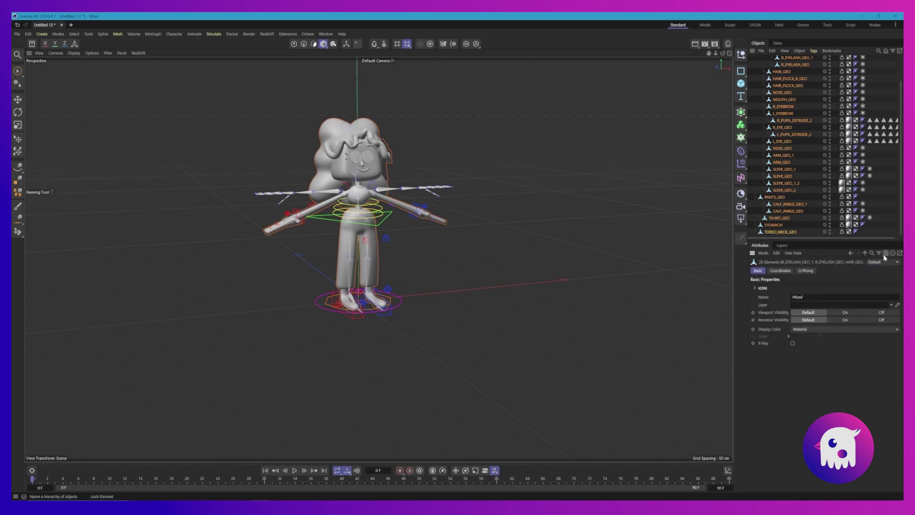
{"action": "scroll", "coordinate": [770, 106], "scroll_direction": "up", "scroll_amount": 2}
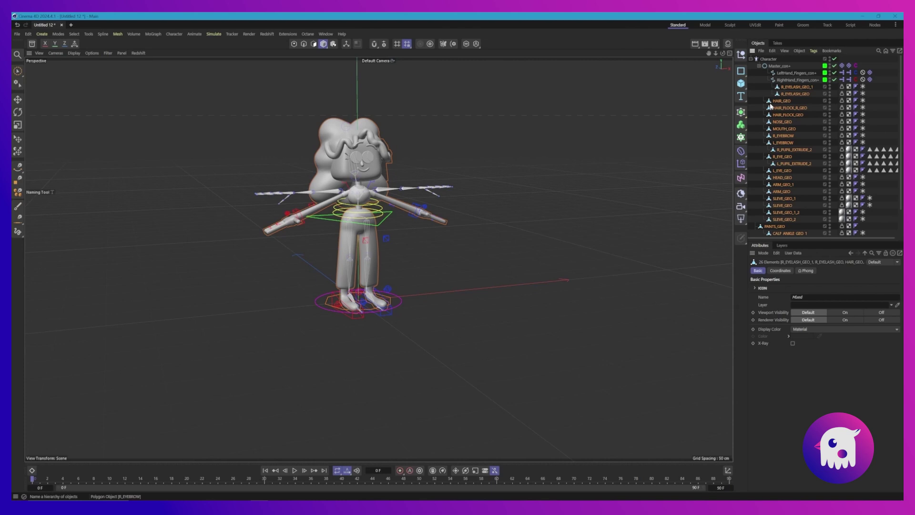
{"action": "left_click", "coordinate": [893, 50]}
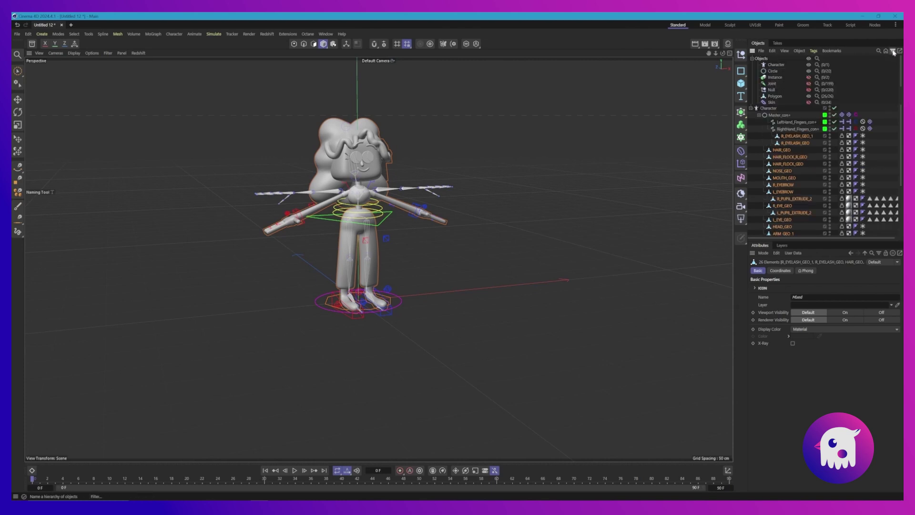
{"action": "left_click", "coordinate": [809, 97]}
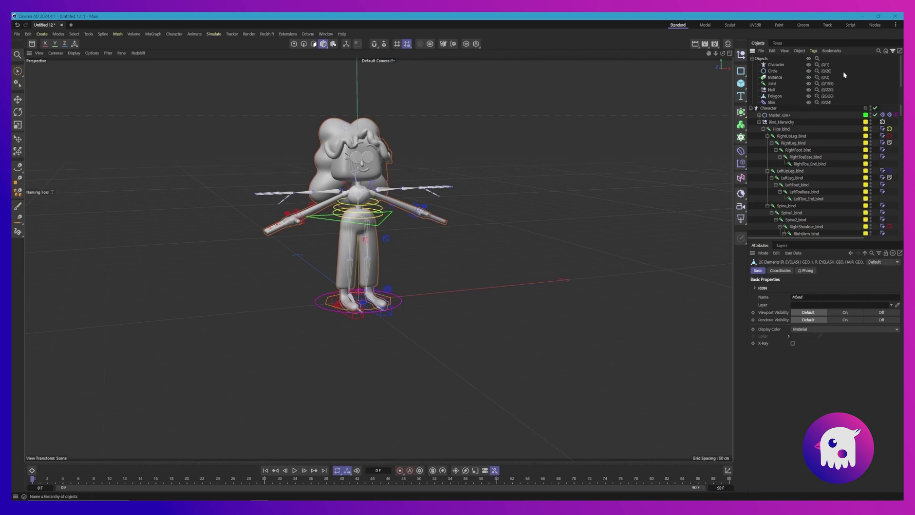
{"action": "left_click", "coordinate": [893, 50]}
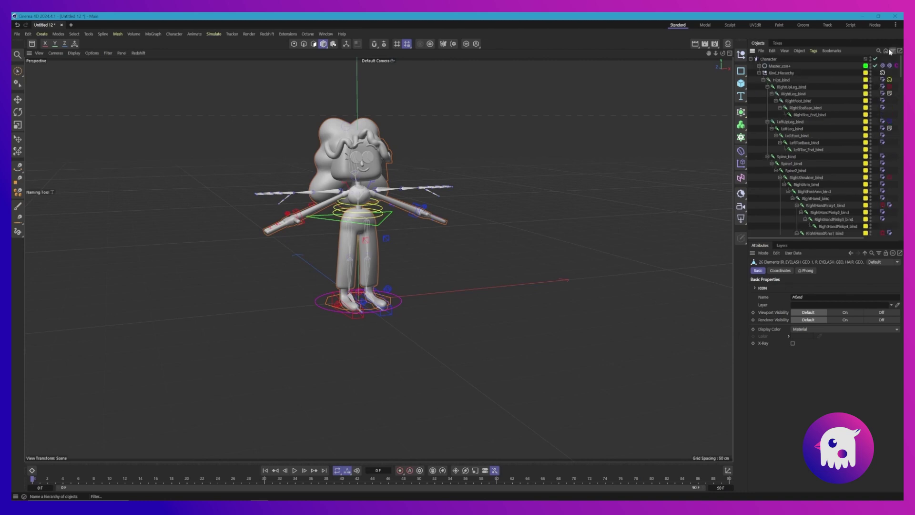
- Collapse Bind_Hierarchy, Character and TRENDY_GIRL_GEO, then select the mixamorig:Hips joint chain
{"action": "left_click", "coordinate": [785, 51]}
{"action": "left_click", "coordinate": [785, 51]}
{"action": "left_click", "coordinate": [759, 73]}
{"action": "left_click", "coordinate": [751, 59]}
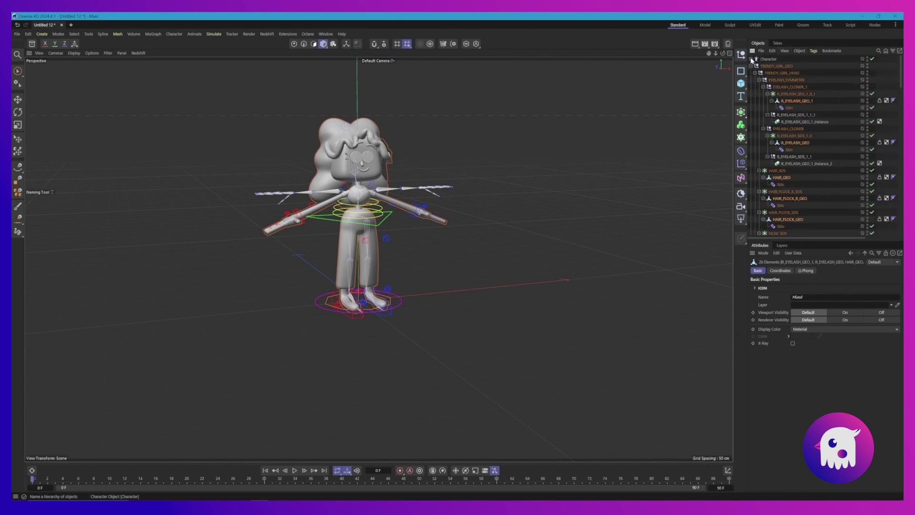
{"action": "left_click", "coordinate": [751, 66]}
{"action": "left_click", "coordinate": [773, 73]}
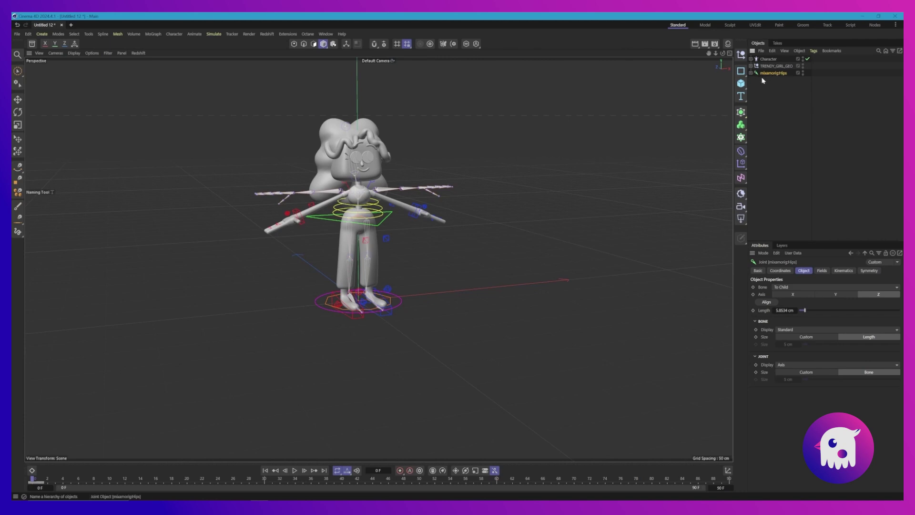
- Delete the mixamorig:Hips joints, then test the rig by dragging the Hips and LeftHand_IK_con+ controls down
{"action": "key", "text": "Delete"}
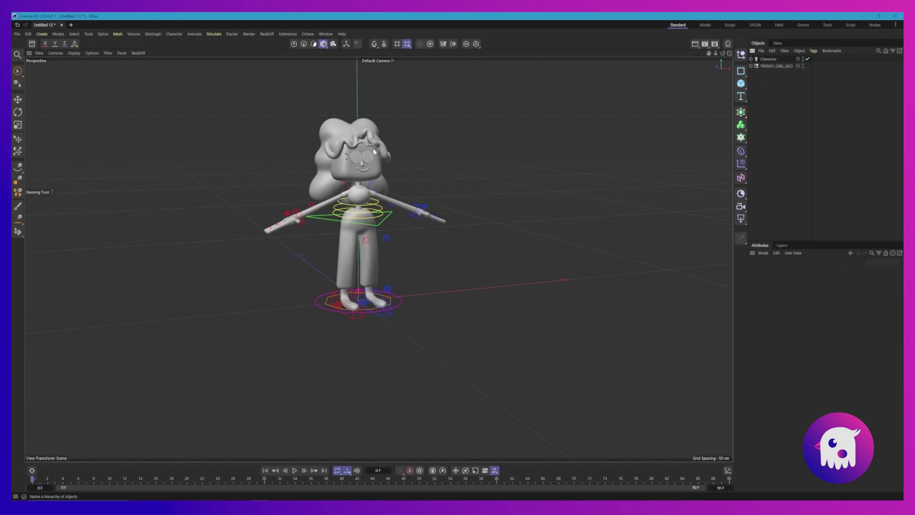
{"action": "left_click", "coordinate": [17, 99]}
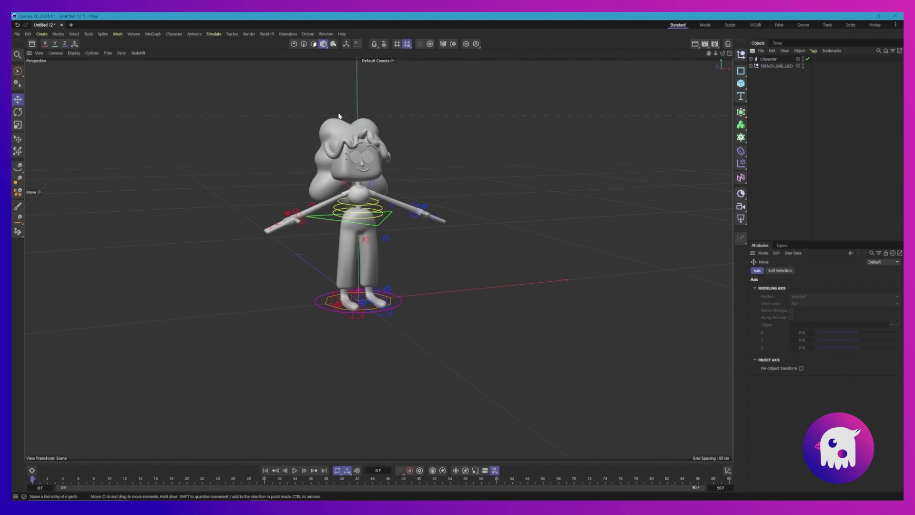
{"action": "left_click", "coordinate": [382, 225]}
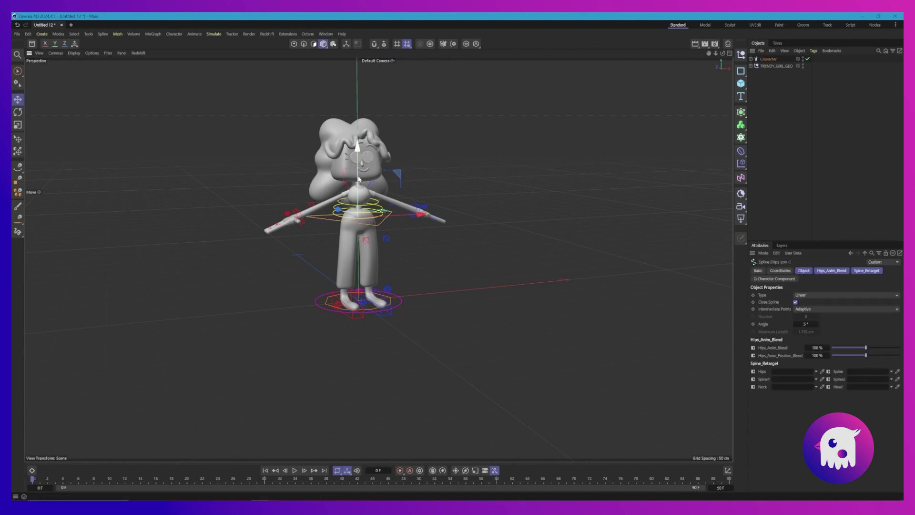
{"action": "left_click_drag", "start_coordinate": [372, 201], "coordinate": [362, 223]}
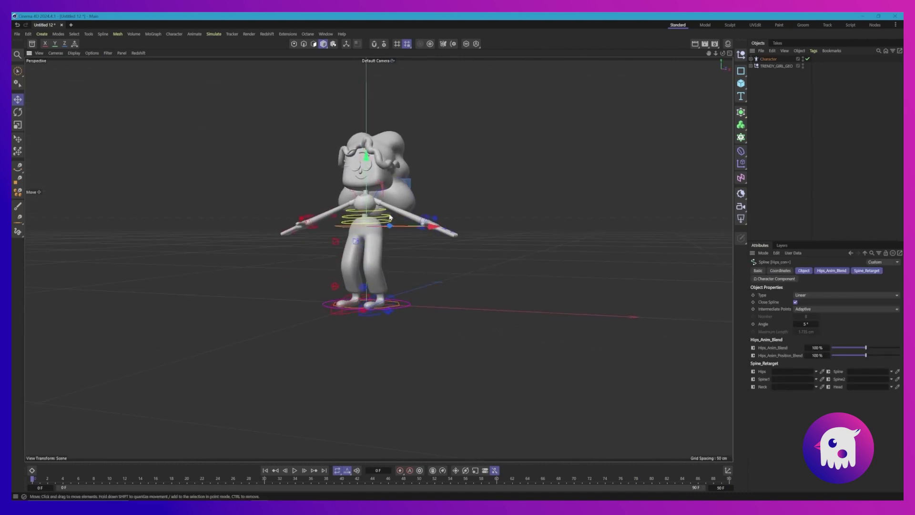
{"action": "left_click", "coordinate": [426, 220]}
{"action": "left_click_drag", "start_coordinate": [478, 200], "coordinate": [448, 221]}
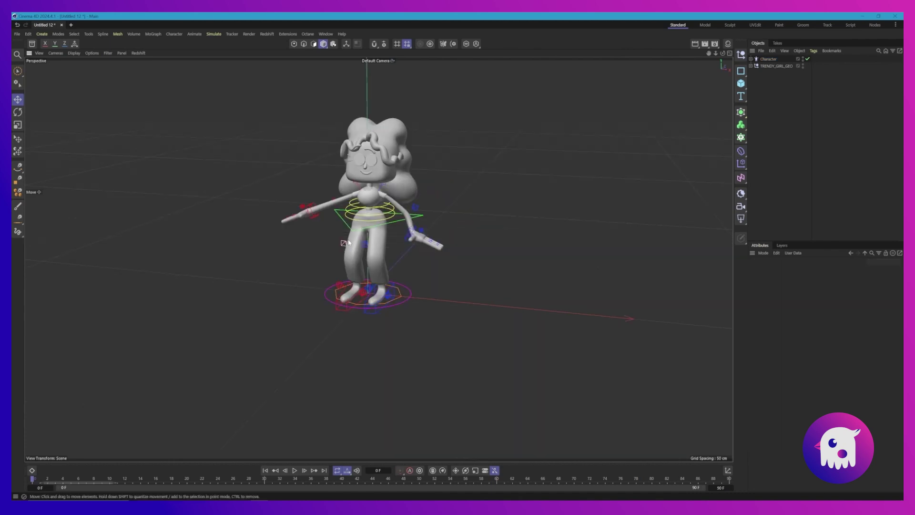